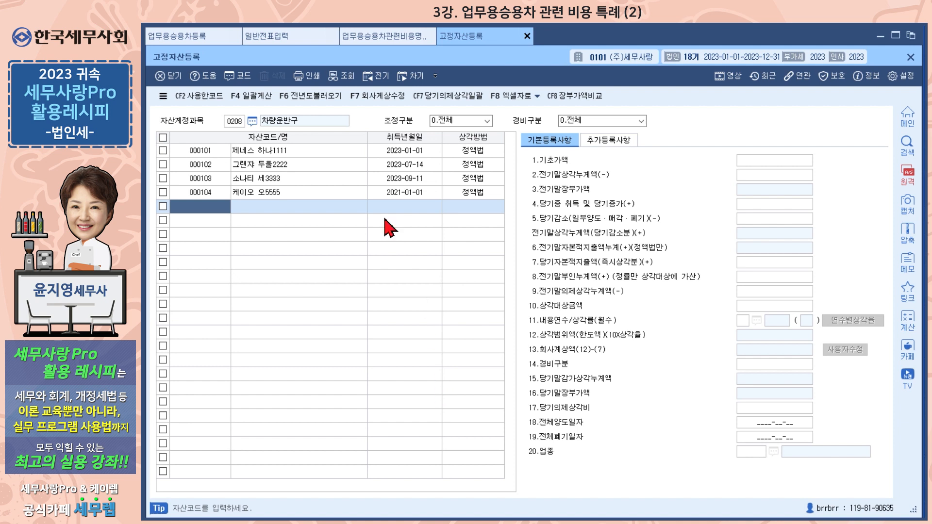
View fixed asset 000101 제네스 하나1111, and open the 업무용승용차등록 screen to examine vehicle 0101.
{"action": "left_click", "coordinate": [347, 151]}
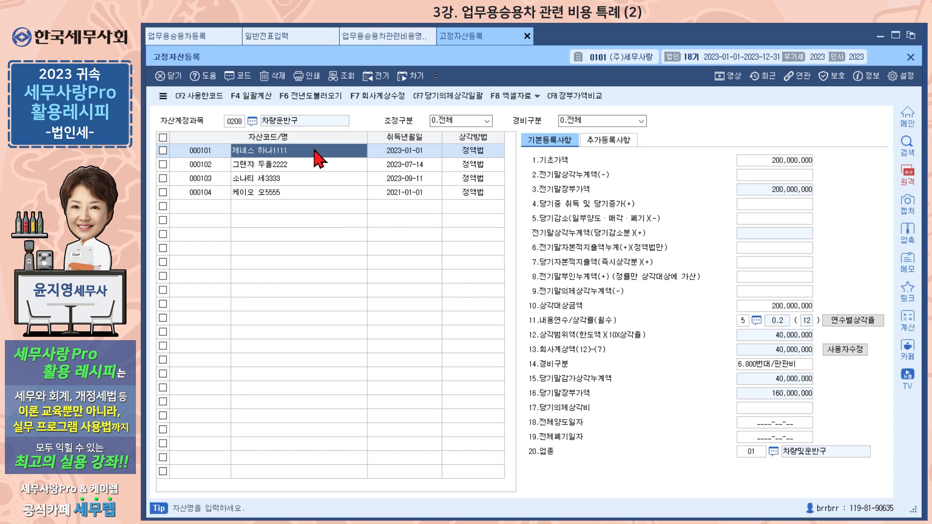
{"action": "left_click", "coordinate": [206, 36]}
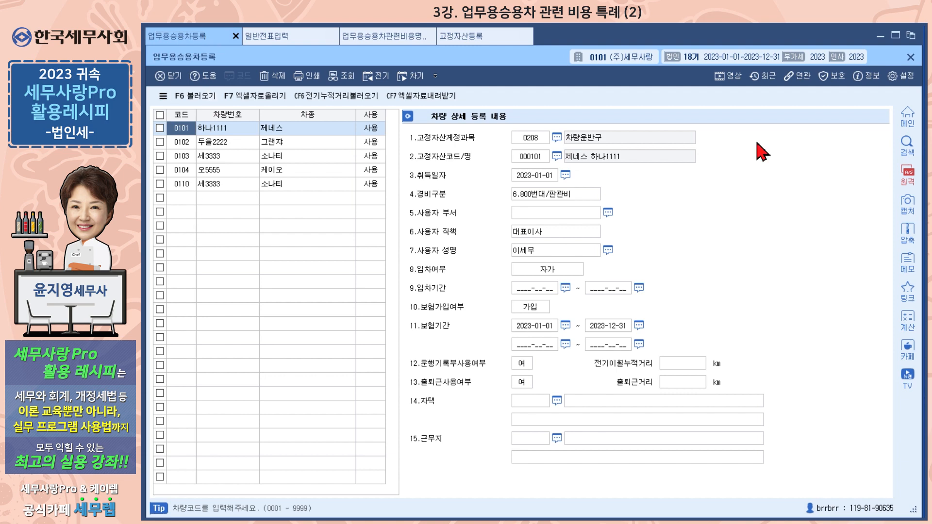
{"action": "left_click", "coordinate": [880, 36]}
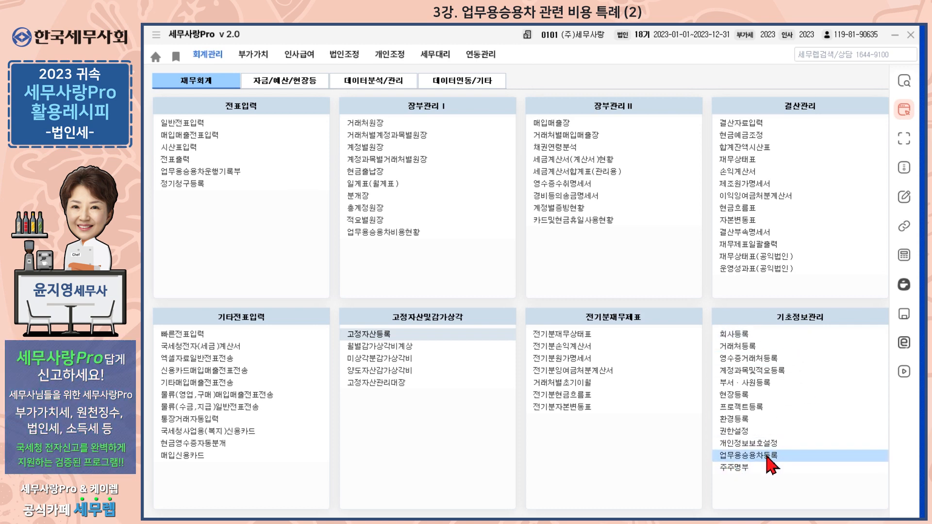
{"action": "left_click", "coordinate": [767, 456]}
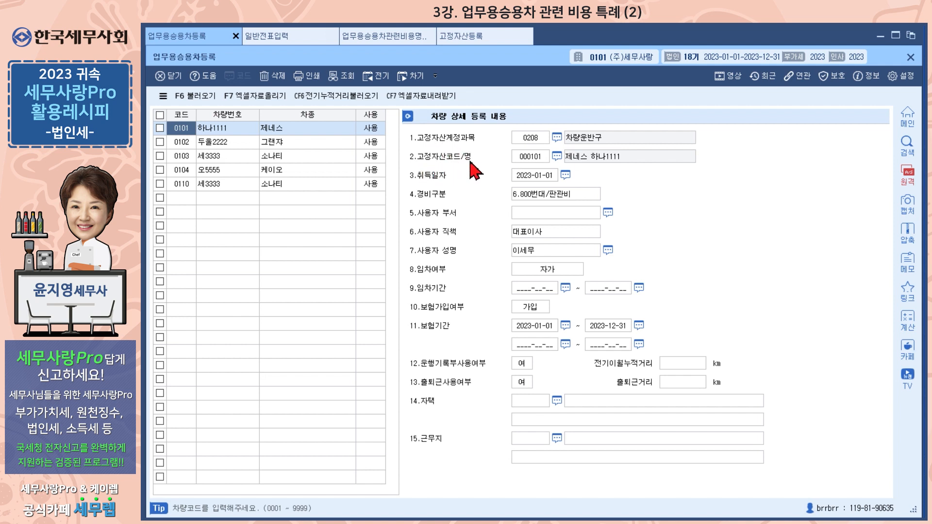
Set the 고정자산계정과목 of vehicle 0101 to account 0208 차량운반구.
{"action": "left_click", "coordinate": [557, 138]}
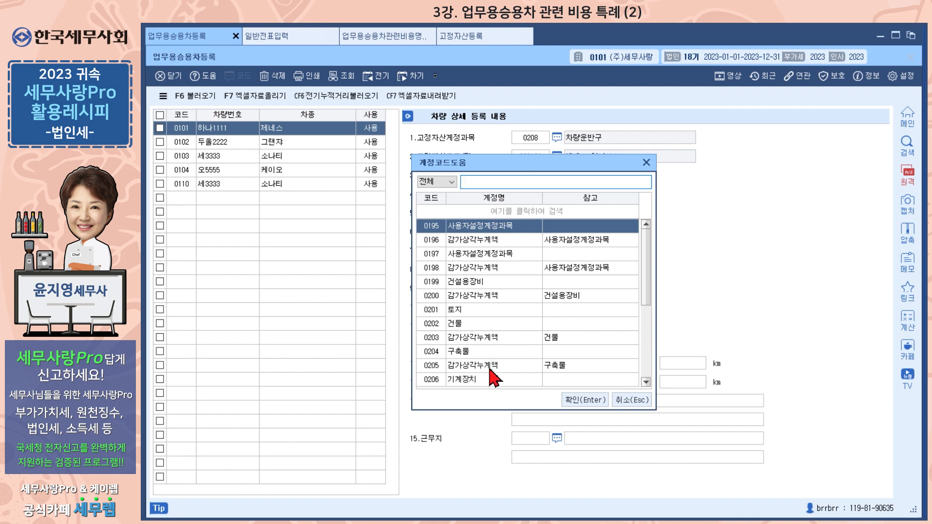
{"action": "scroll", "coordinate": [533, 374], "scroll_direction": "down", "scroll_amount": 1}
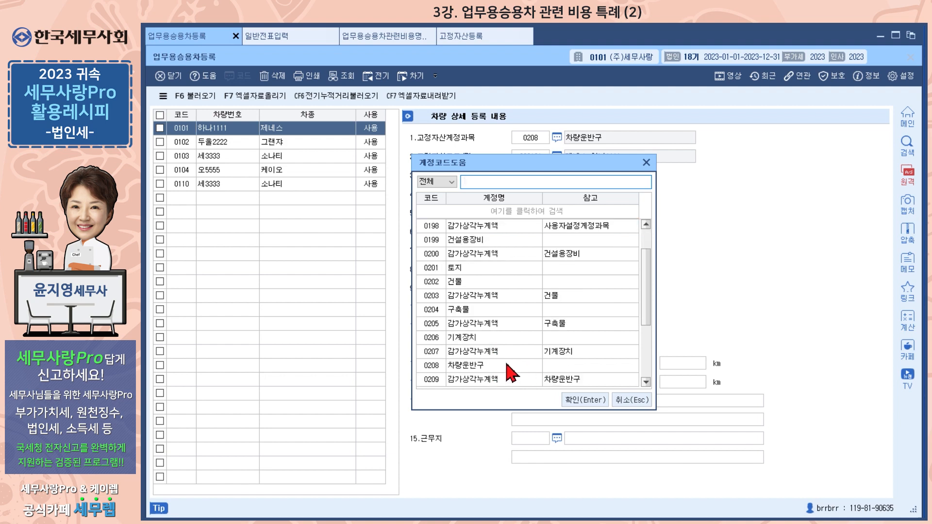
{"action": "left_click", "coordinate": [507, 365]}
{"action": "left_click", "coordinate": [566, 399]}
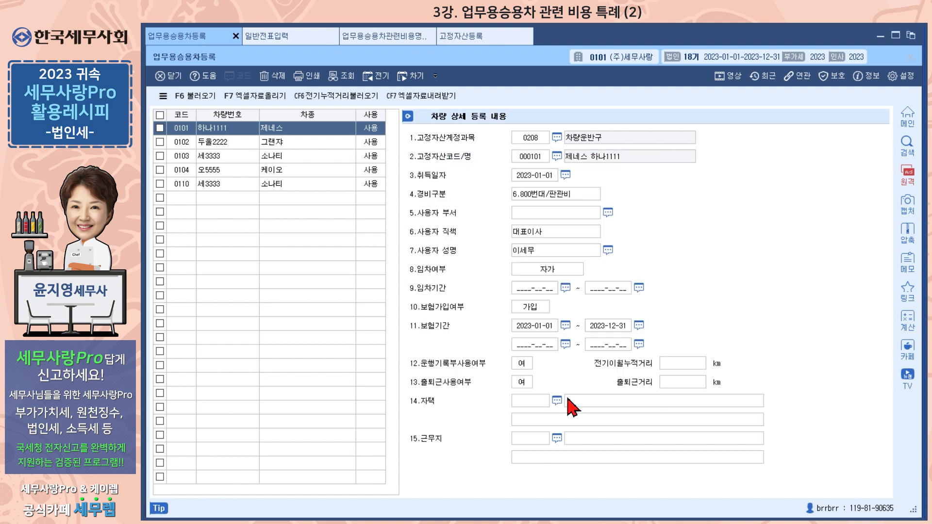
Try to assign fixed asset 101 제네스 하나1111 as the 고정자산코드 of vehicle 0101.
{"action": "left_click", "coordinate": [557, 156]}
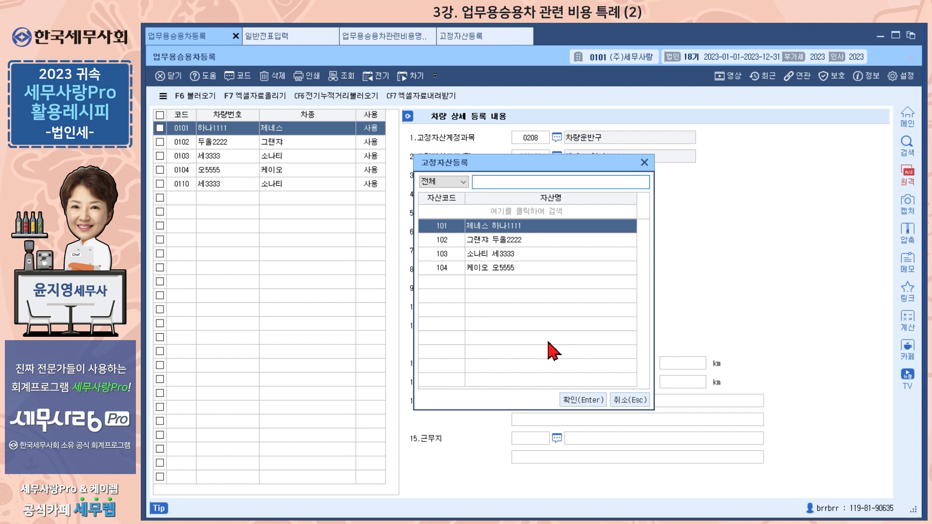
{"action": "left_click", "coordinate": [582, 400]}
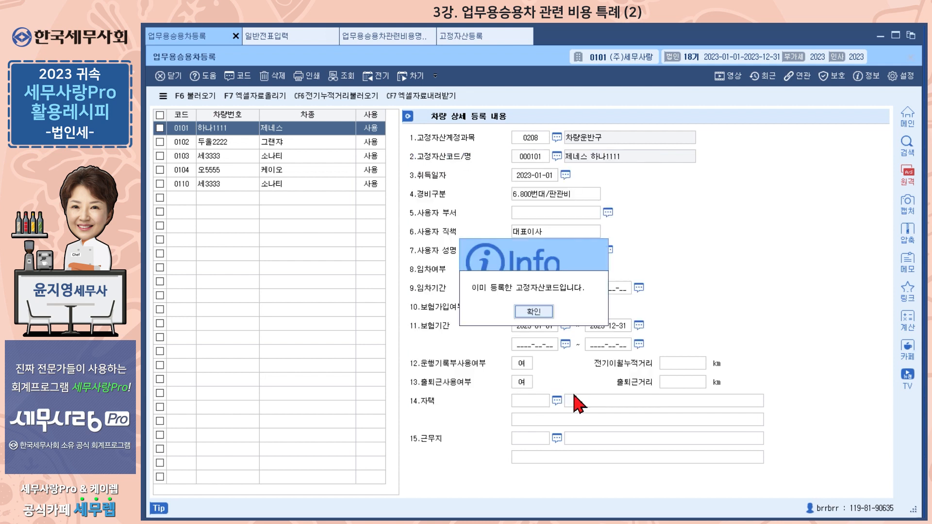
{"action": "left_click", "coordinate": [534, 311]}
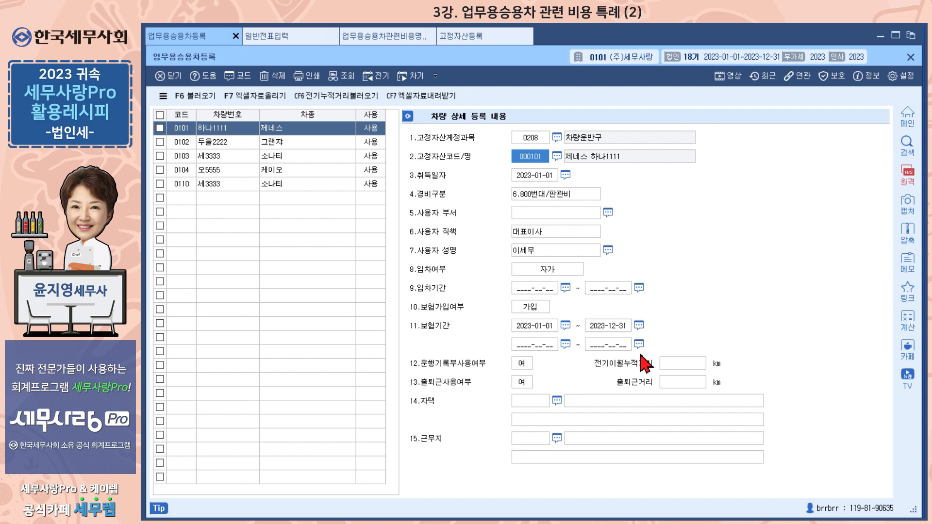
Examine the 보험가입여부 options and 보험기간 of vehicle 0101, and view the registration details of vehicle 0110.
{"action": "left_click", "coordinate": [537, 311]}
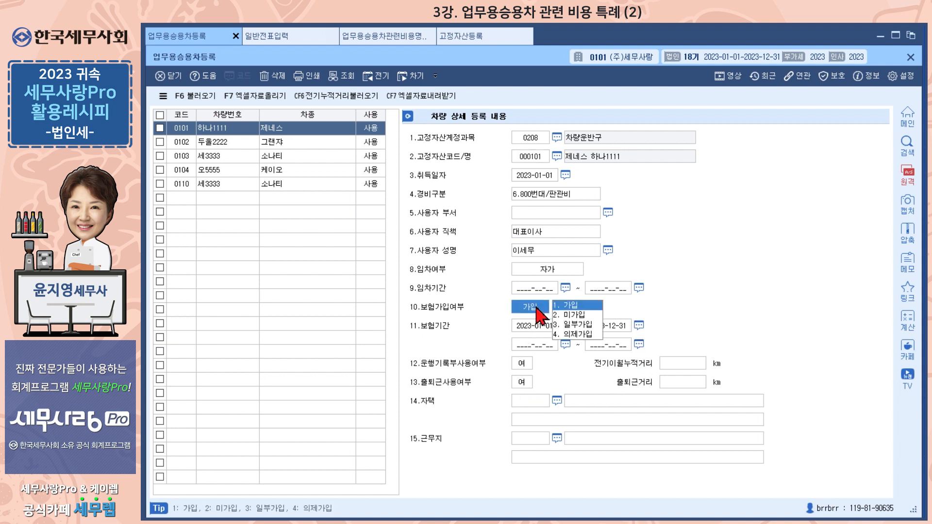
{"action": "left_click", "coordinate": [623, 325]}
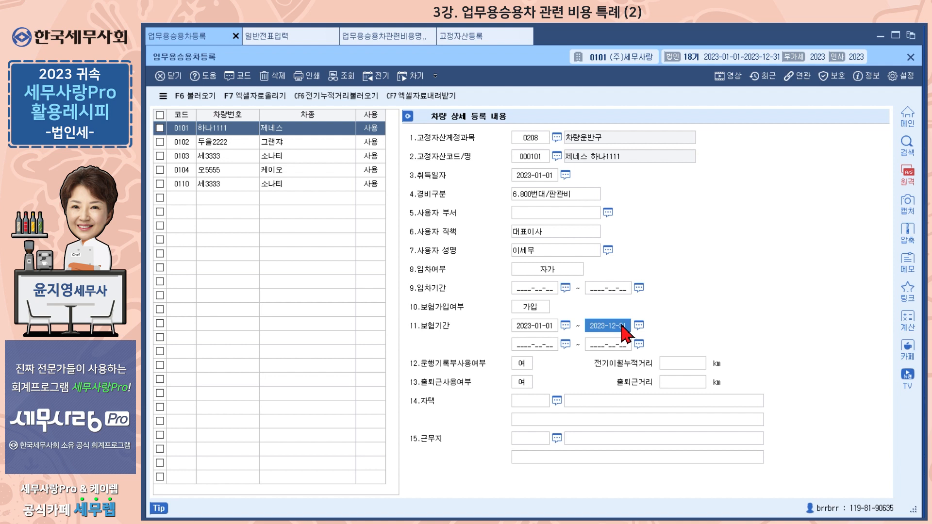
{"action": "left_click", "coordinate": [309, 184]}
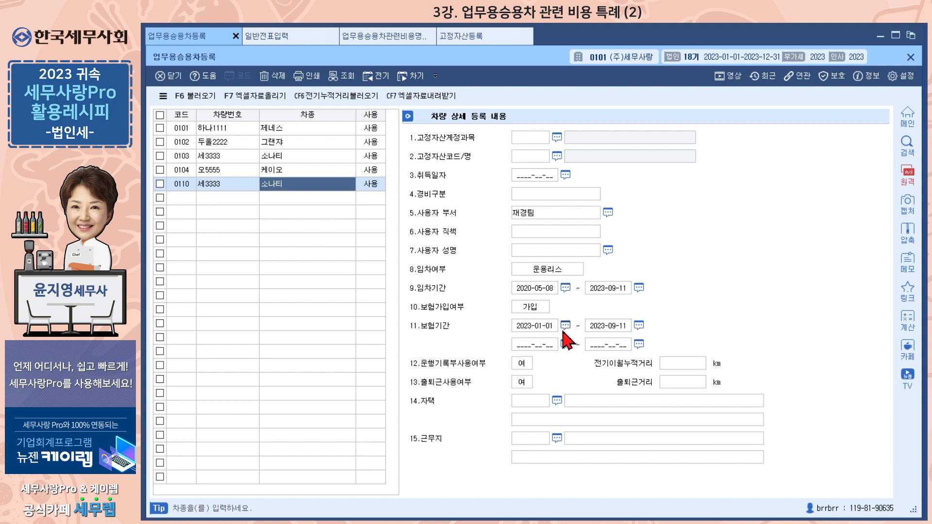
In 일반전표입력, enter a January 1 출금 entry for account 0860 업무용승용차비 with a debit of 1,000,000.
{"action": "left_click", "coordinate": [282, 39]}
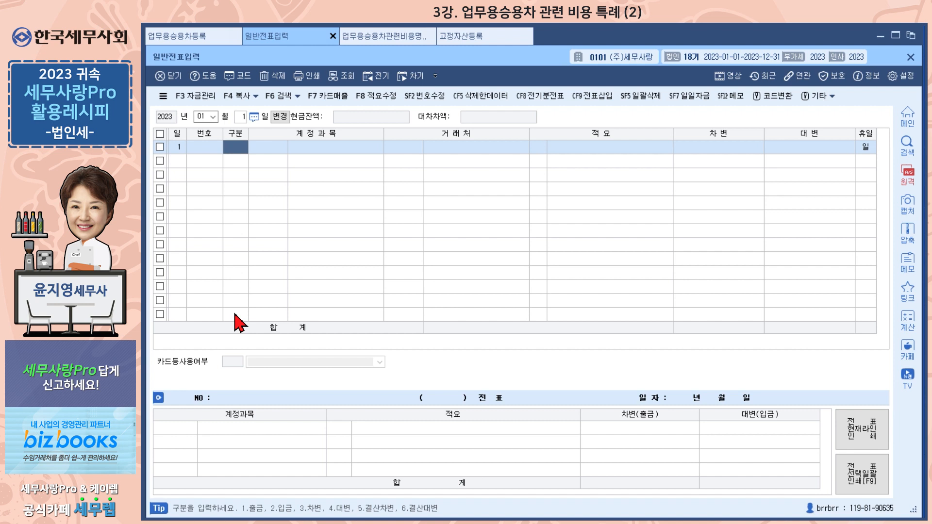
{"action": "type", "text": "1"}
{"action": "key", "text": "Return"}
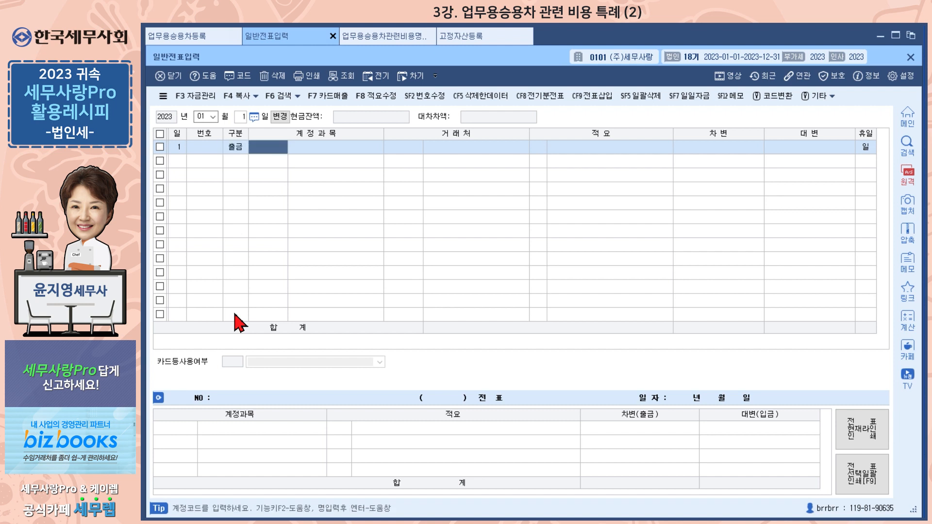
{"action": "type", "text": "0860"}
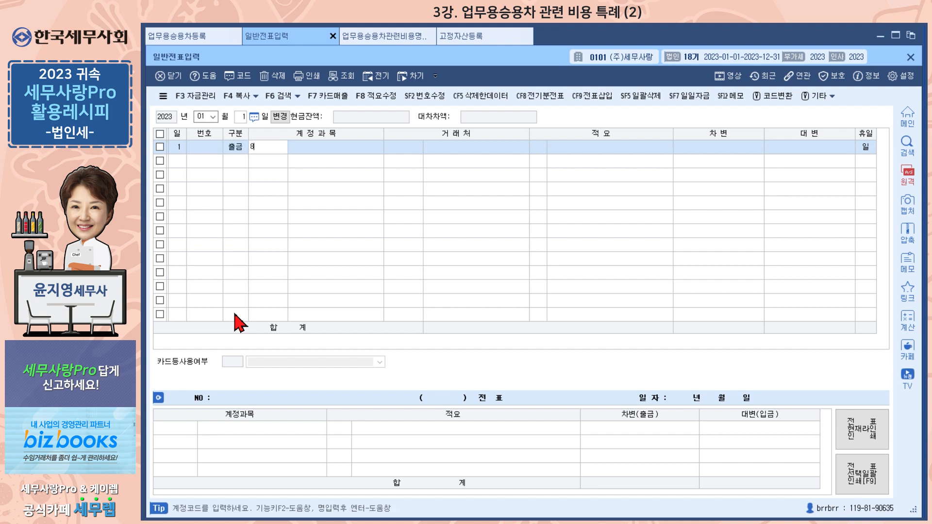
{"action": "key", "text": "Return"}
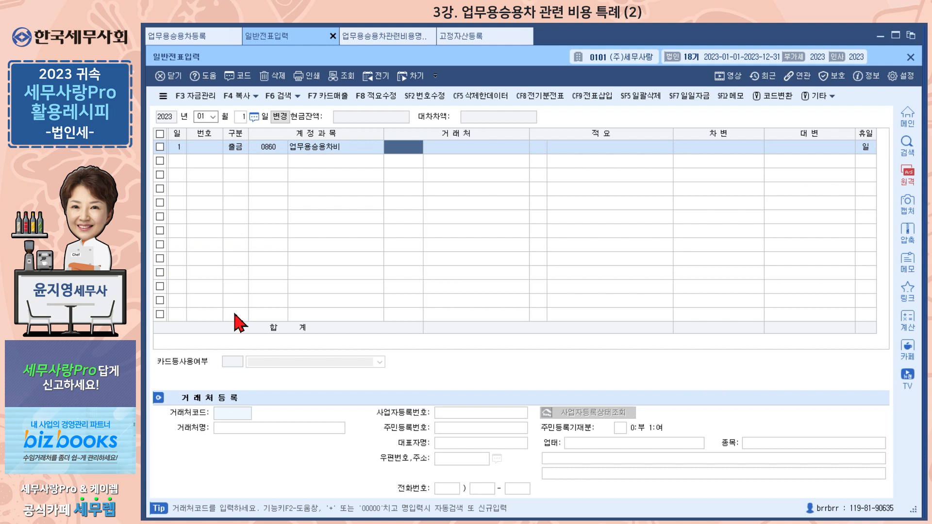
{"action": "key", "text": "Return"}
{"action": "key", "text": "Return"}
{"action": "key", "text": "Return"}
{"action": "key", "text": "Return"}
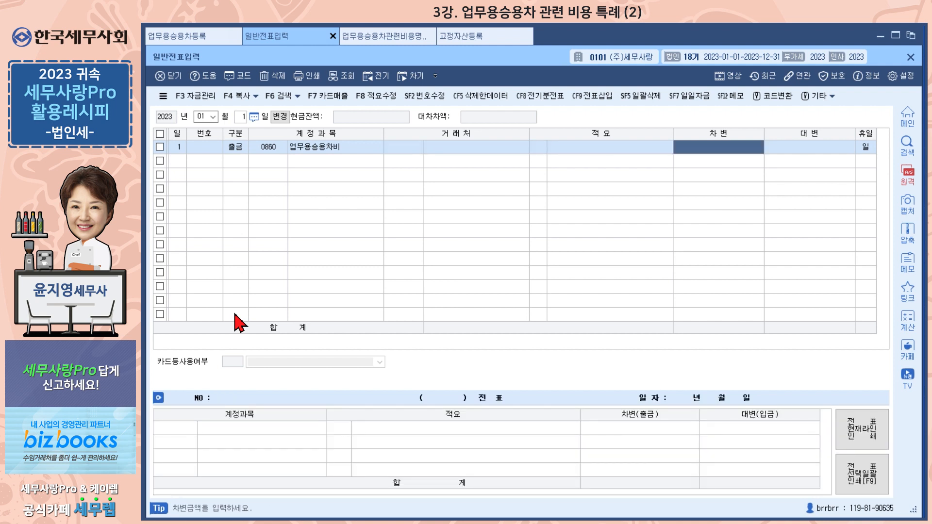
{"action": "type", "text": "10"}
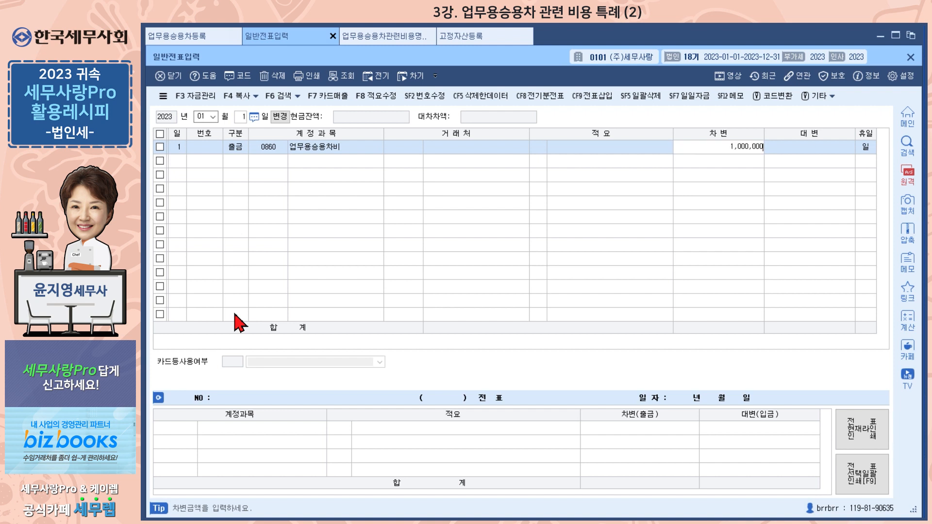
{"action": "key", "text": "Return"}
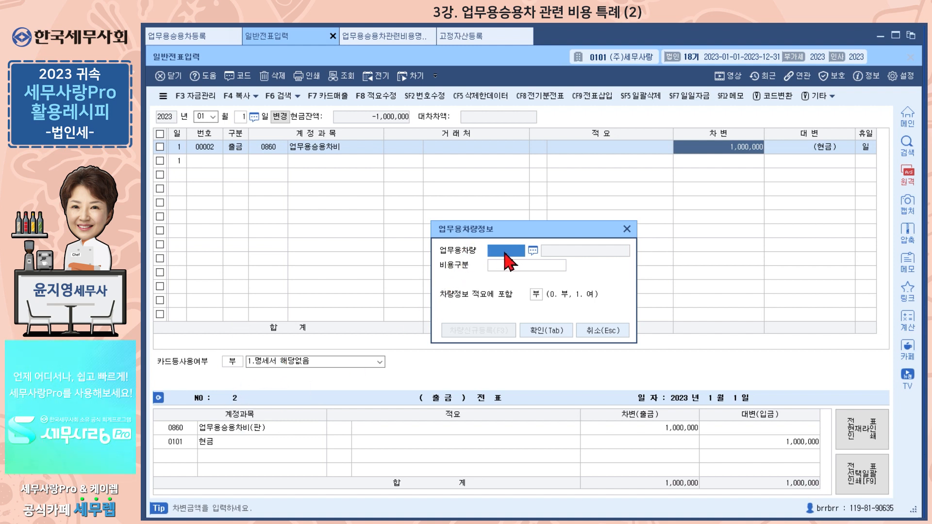
Link the entry to business vehicle 0101 하나1111 with the 비용구분 set to 3.수선비.
{"action": "left_click", "coordinate": [533, 251]}
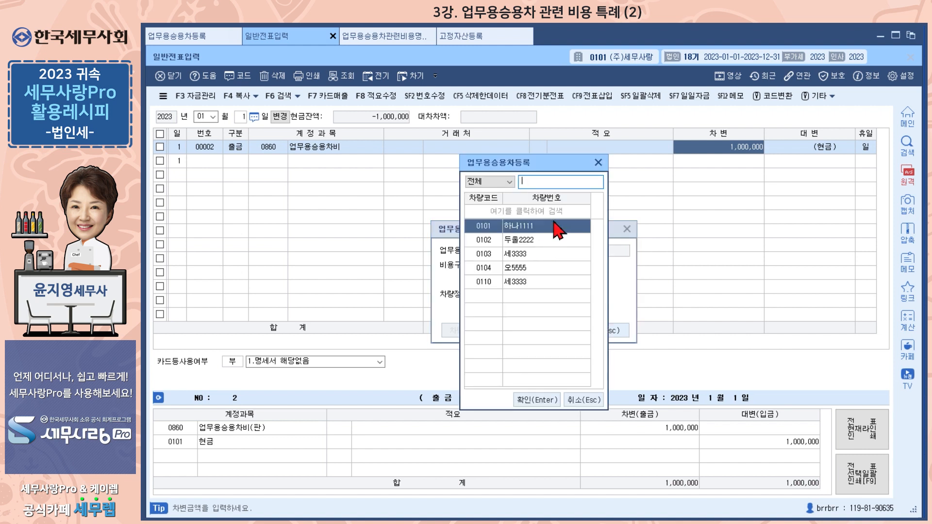
{"action": "left_click", "coordinate": [542, 400]}
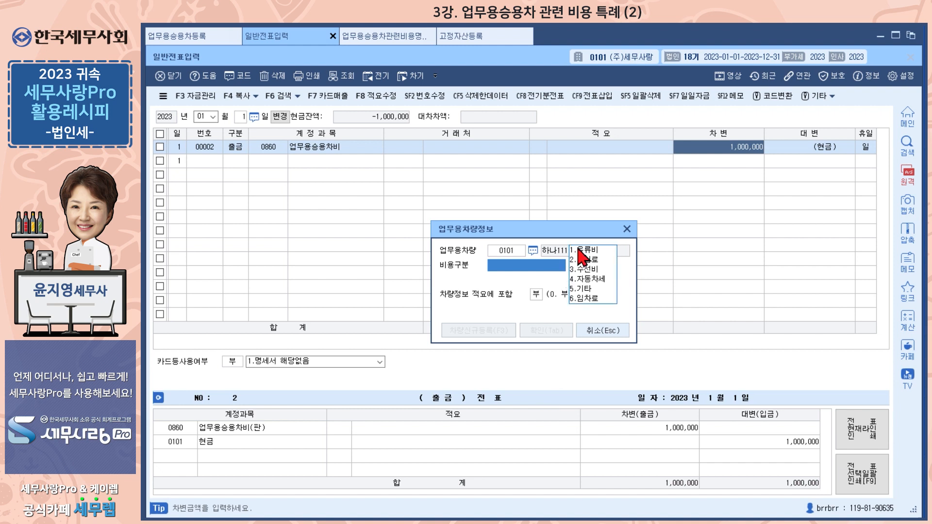
{"action": "left_click", "coordinate": [585, 268]}
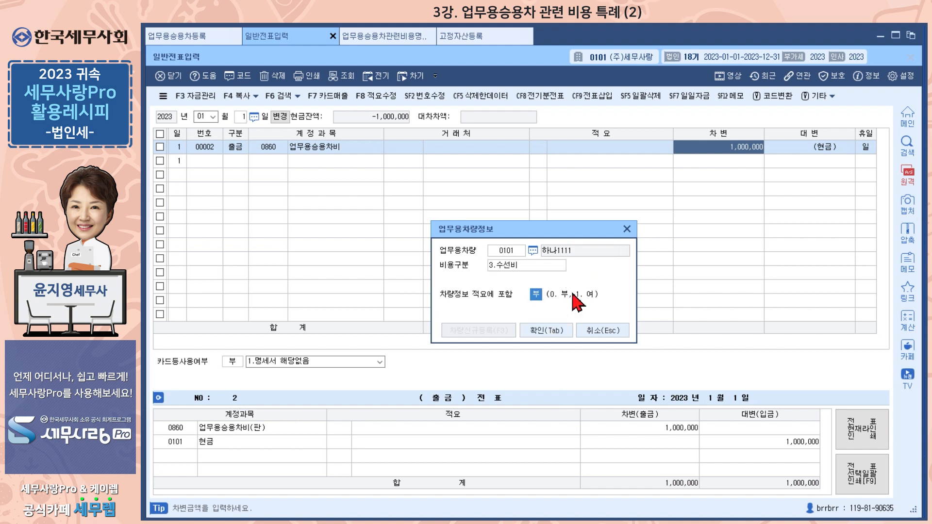
{"action": "left_click", "coordinate": [541, 330]}
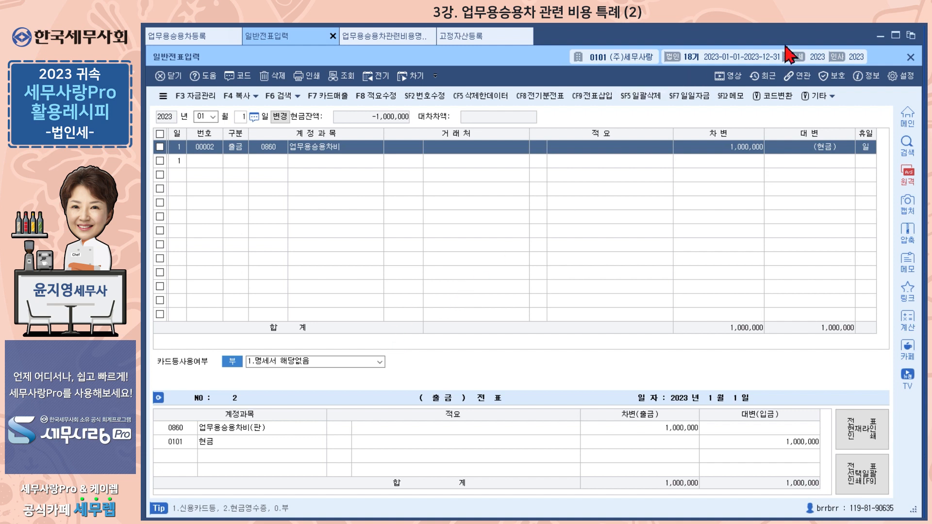
Query 업무용승용차비용현황 for January 1 to December 31, 2023, and examine the expenses of vehicles 0101 and 0102.
{"action": "left_click", "coordinate": [880, 37]}
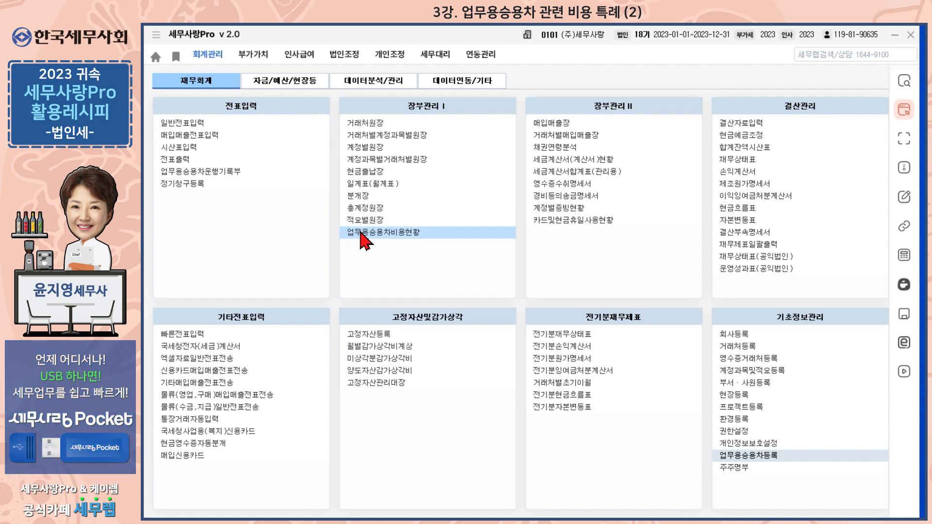
{"action": "left_click", "coordinate": [361, 232]}
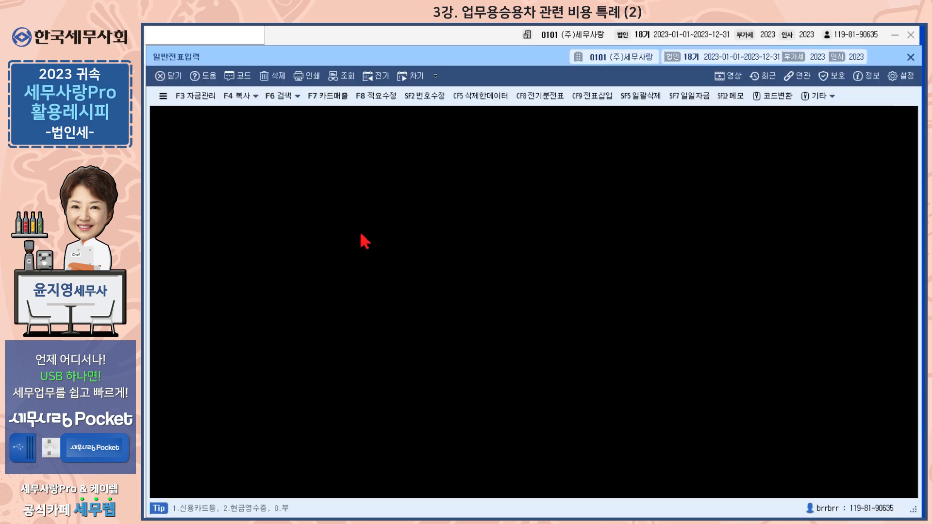
{"action": "type", "text": "1"}
{"action": "key", "text": "Return"}
{"action": "key", "text": "Return"}
{"action": "key", "text": "Return"}
{"action": "key", "text": "Return"}
{"action": "key", "text": "Return"}
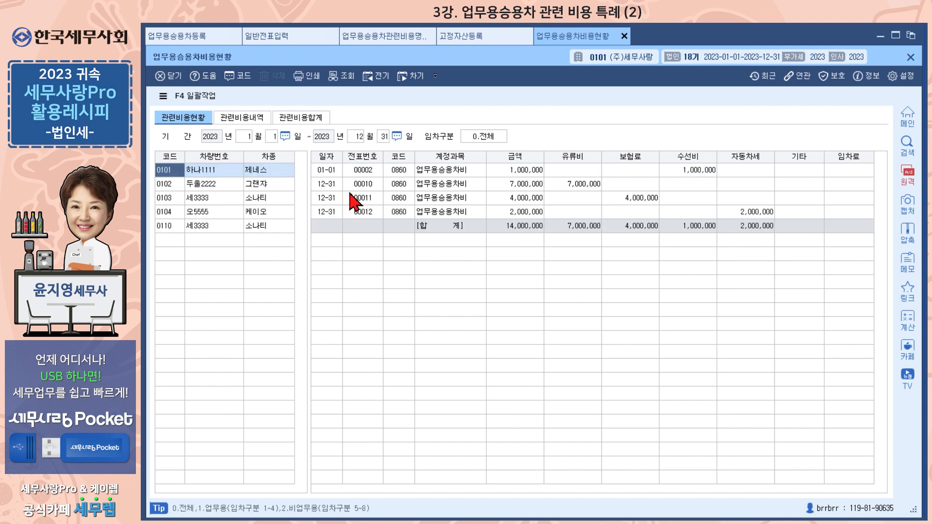
{"action": "left_click", "coordinate": [269, 173]}
{"action": "left_click", "coordinate": [267, 186]}
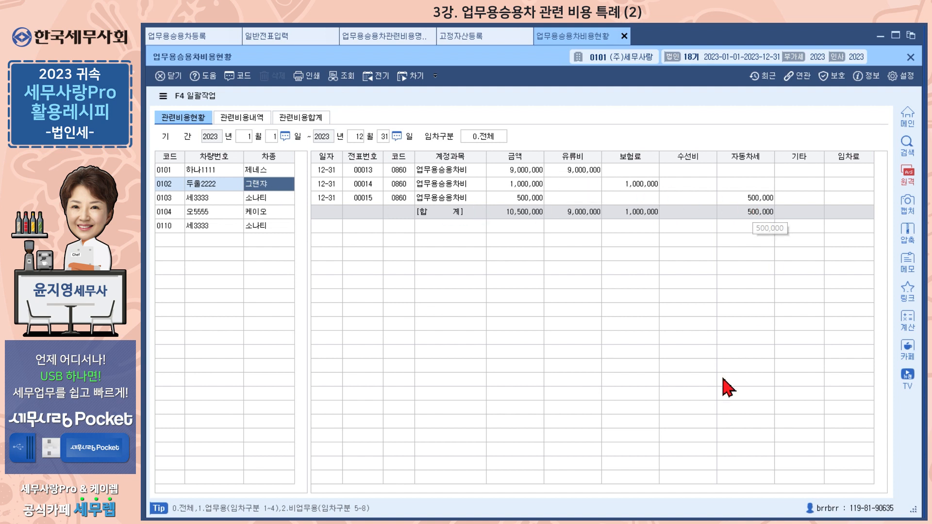
Query the 관련비용합계 for 2023-01-01 to 2023-12-31 with 임차구분 0.전체 and 구분 0.계정별합계.
{"action": "left_click", "coordinate": [238, 119]}
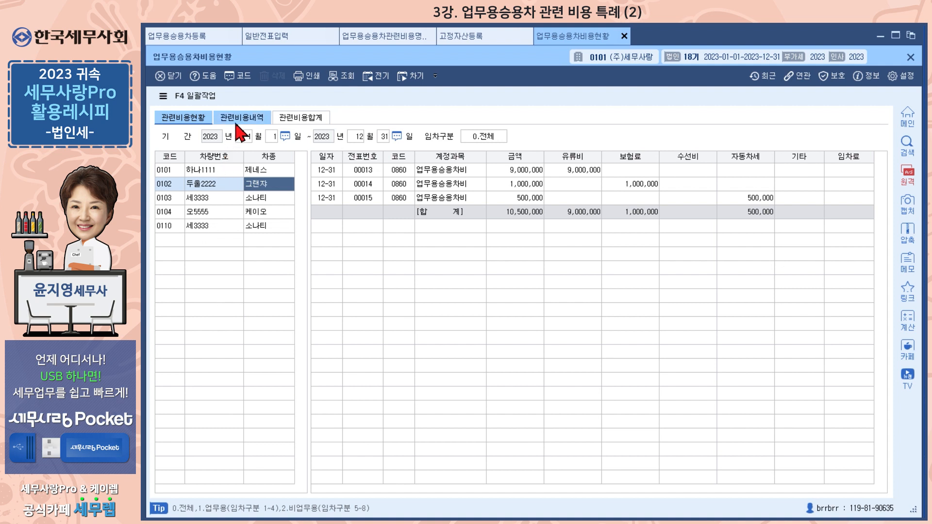
{"action": "left_click", "coordinate": [280, 122]}
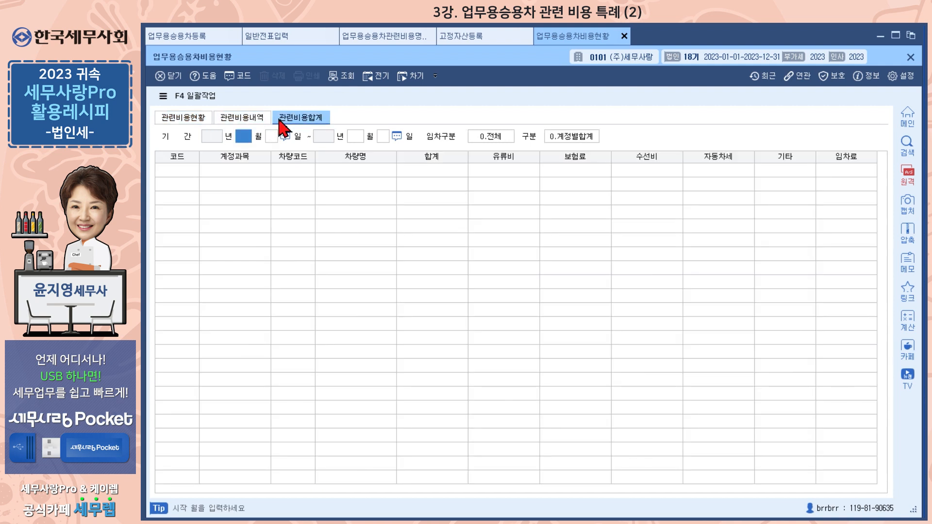
{"action": "key", "text": "Return"}
{"action": "key", "text": "Return"}
{"action": "key", "text": "Return"}
{"action": "key", "text": "Return"}
{"action": "key", "text": "Return"}
{"action": "key", "text": "Return"}
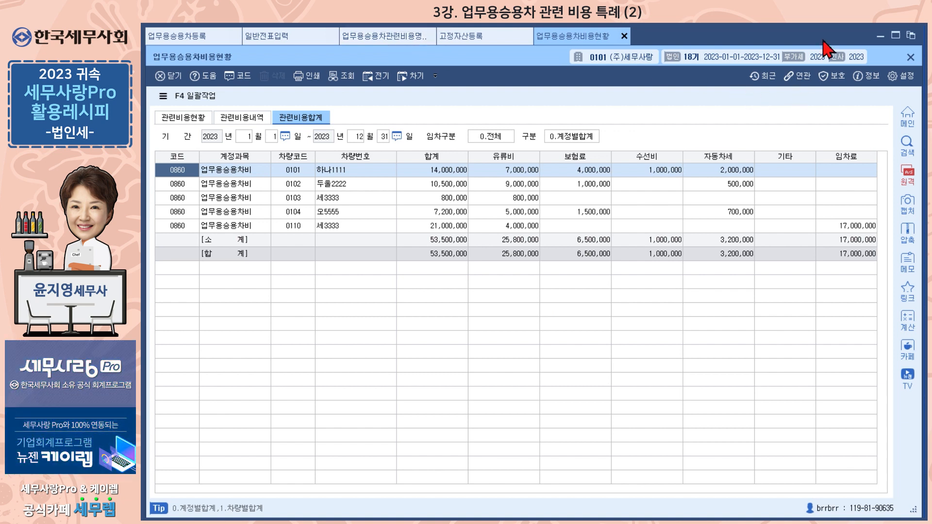
Open 업무용승용차운행기록부 and set the query period to January 1 through December 31, 2023.
{"action": "left_click", "coordinate": [878, 36]}
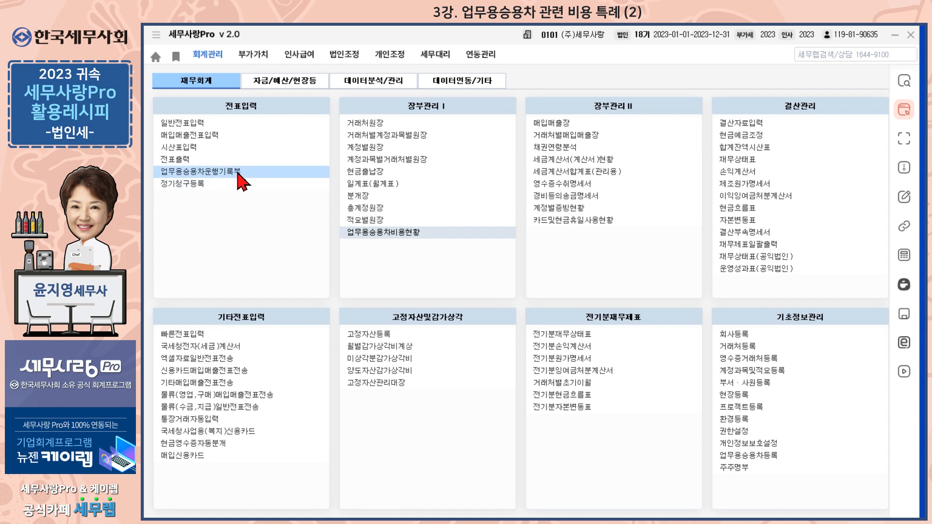
{"action": "left_click", "coordinate": [237, 173]}
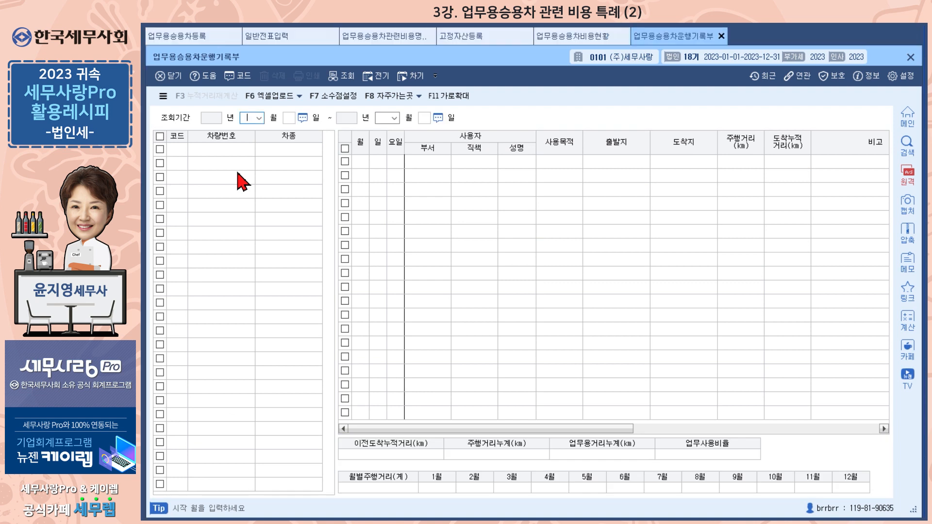
{"action": "type", "text": "1"}
{"action": "key", "text": "Return"}
{"action": "key", "text": "Return"}
{"action": "type", "text": "12"}
{"action": "key", "text": "Return"}
{"action": "key", "text": "Return"}
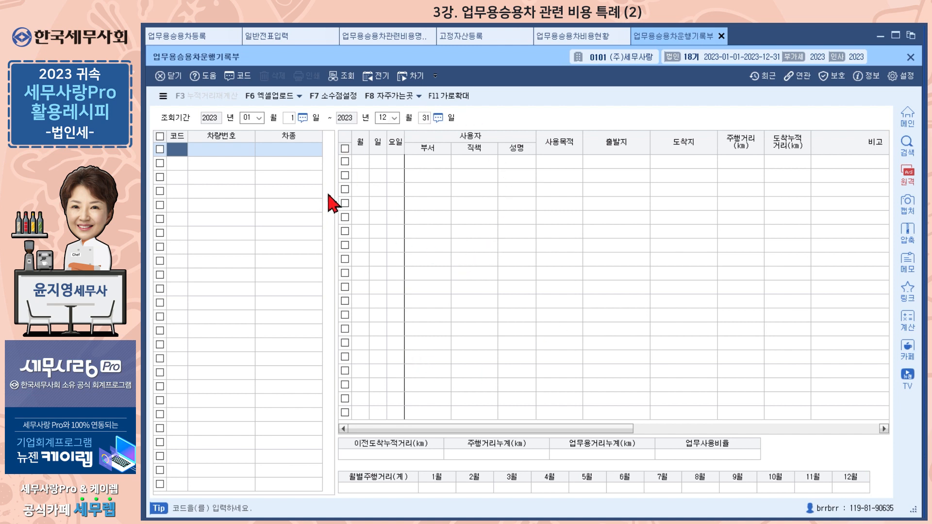
Add vehicle 0101 하나1111 to the vehicle list of the 업무용승용차운행기록부.
{"action": "double_click", "coordinate": [219, 148]}
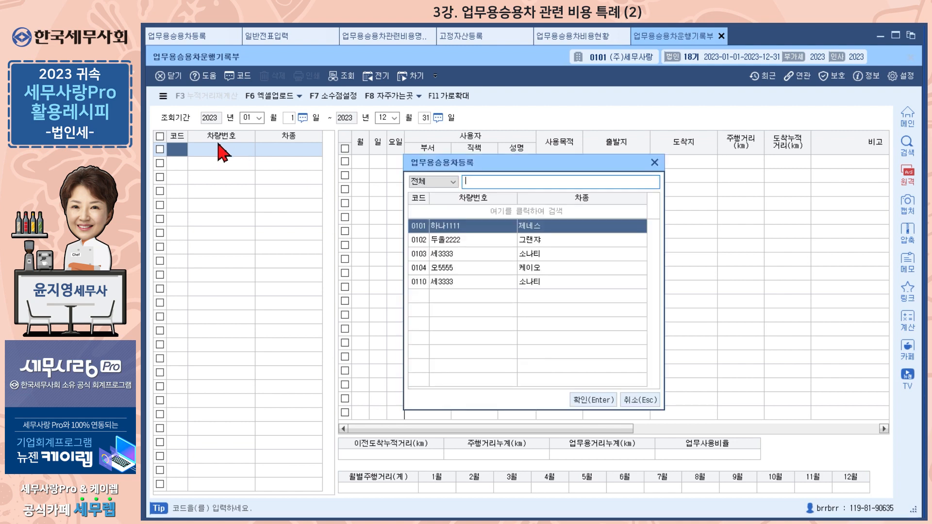
{"action": "left_click", "coordinate": [588, 400]}
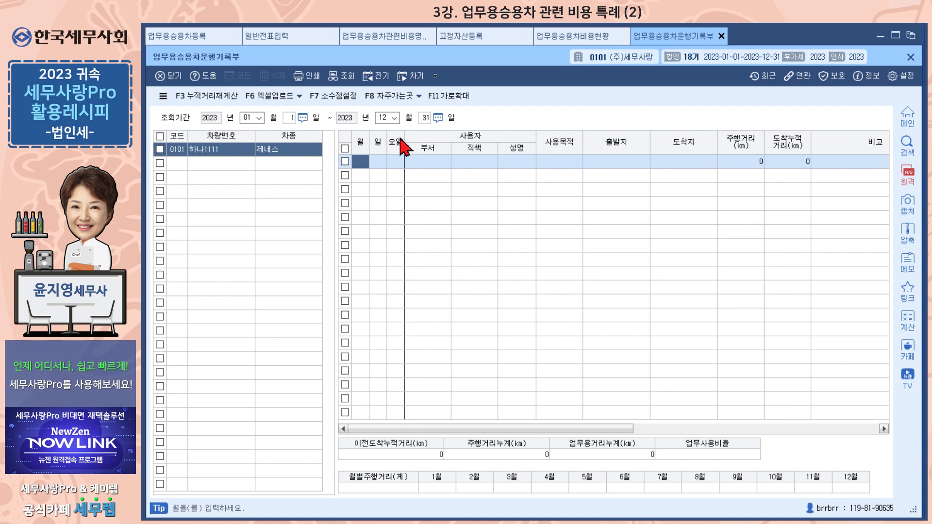
Check vehicle 0101's 감가상각비 in the 업무용승용차관련비용명세서, and view the 유형자산(정률법) section of the 미상각자산감가상각조정명세서.
{"action": "left_click", "coordinate": [377, 43]}
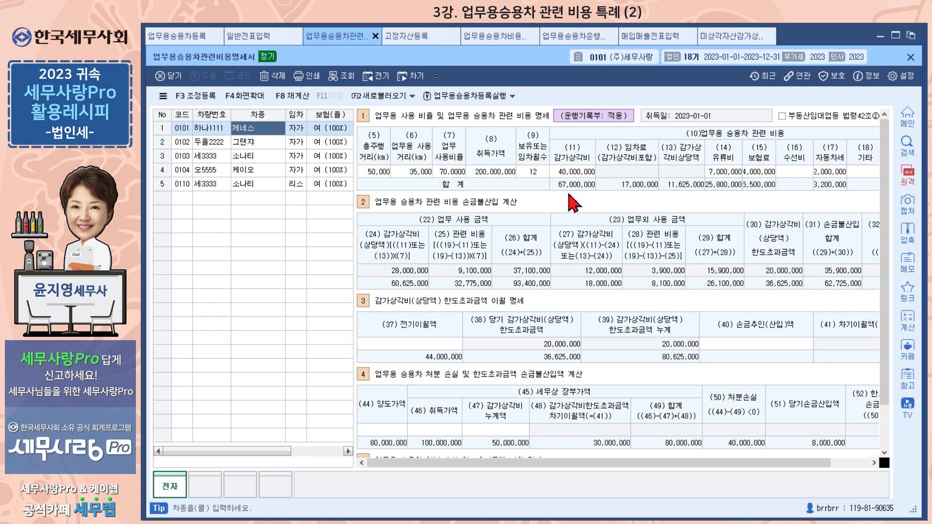
{"action": "left_click", "coordinate": [579, 173]}
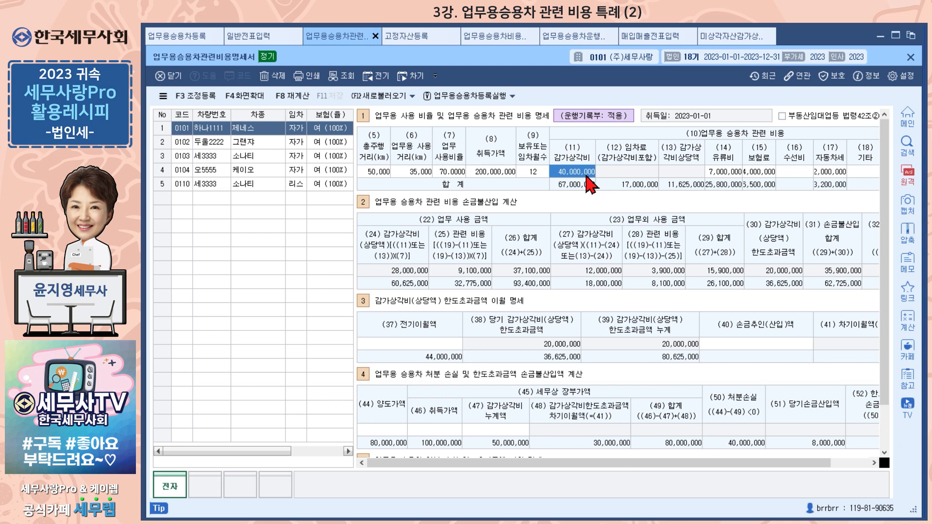
{"action": "left_click", "coordinate": [723, 38]}
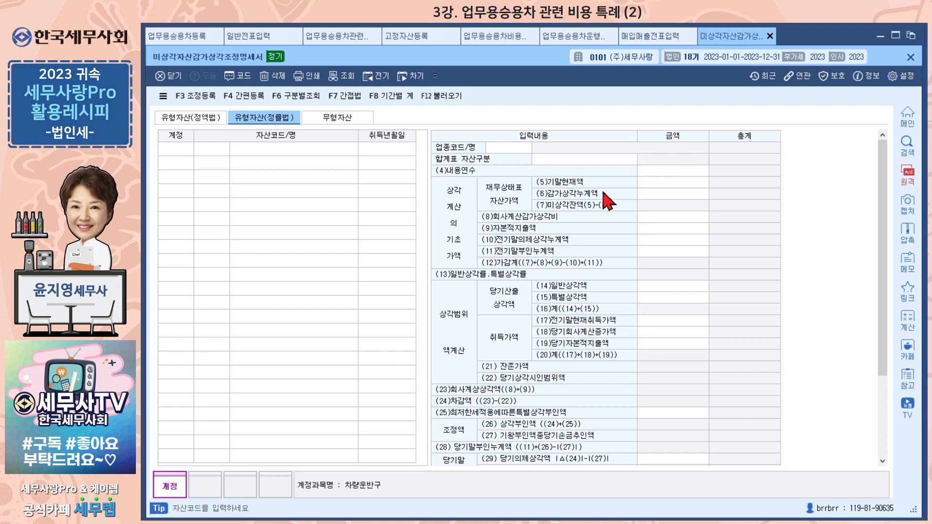
Return to the 업무용승용차관련비용명세서 and check vehicle 0101's 총주행거리 and 업무용 사용거리.
{"action": "left_click", "coordinate": [340, 36]}
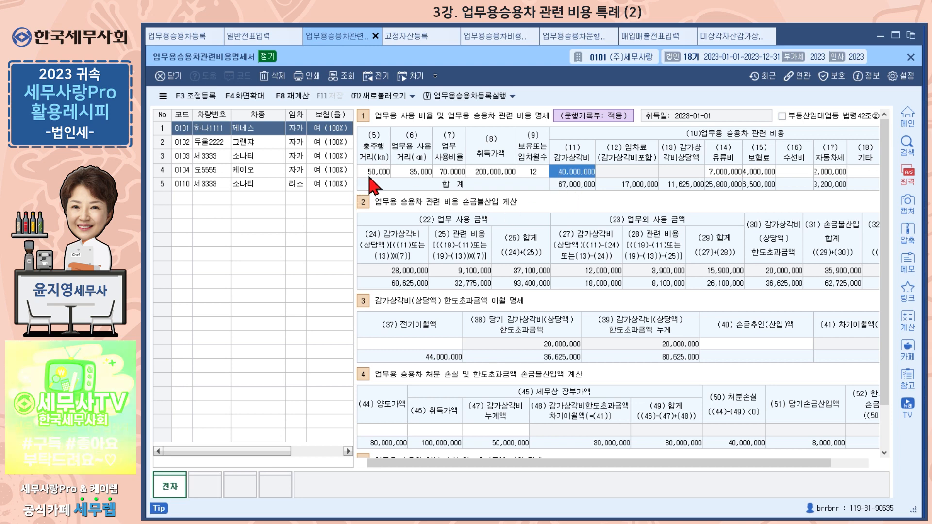
{"action": "left_click", "coordinate": [405, 173]}
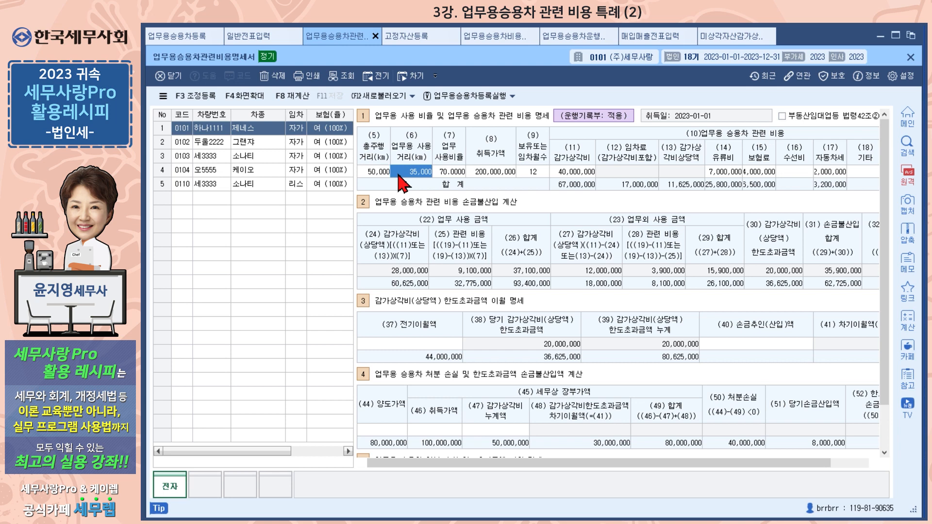
{"action": "left_click", "coordinate": [368, 174]}
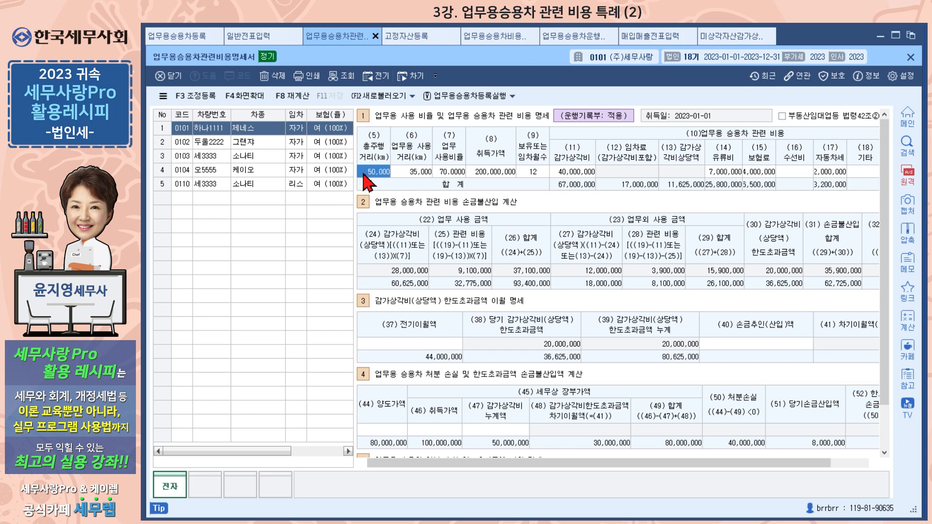
{"action": "left_click", "coordinate": [410, 174]}
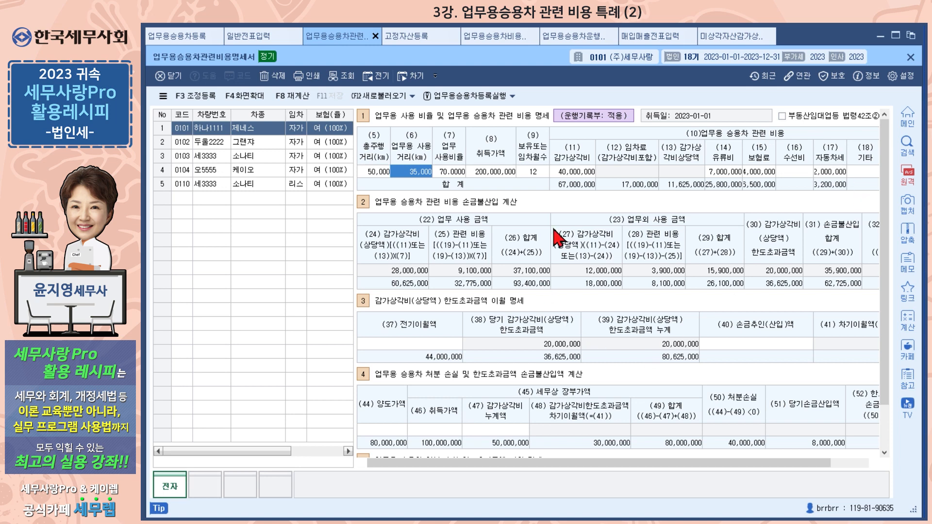
Review the 새로불러오기 options for all vehicles or only the selected vehicle, and cancel the reload.
{"action": "left_click", "coordinate": [402, 97]}
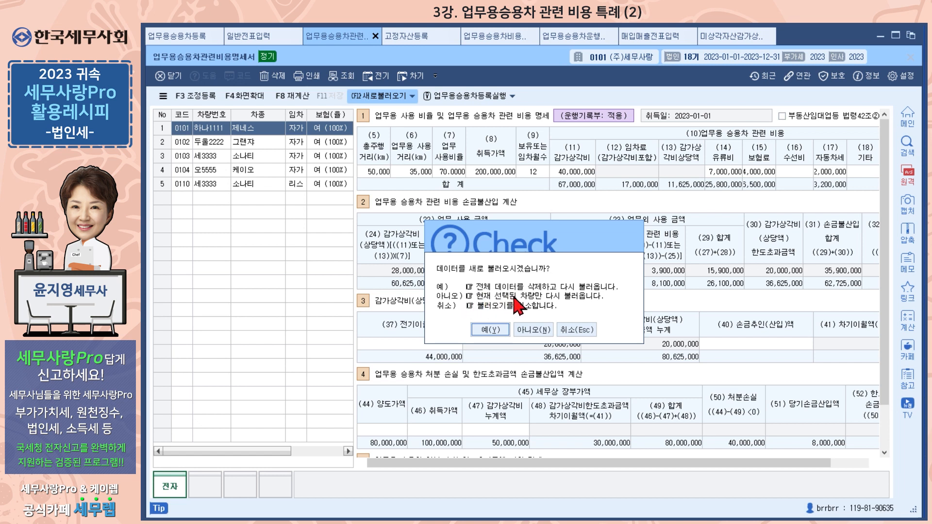
{"action": "left_click", "coordinate": [572, 330]}
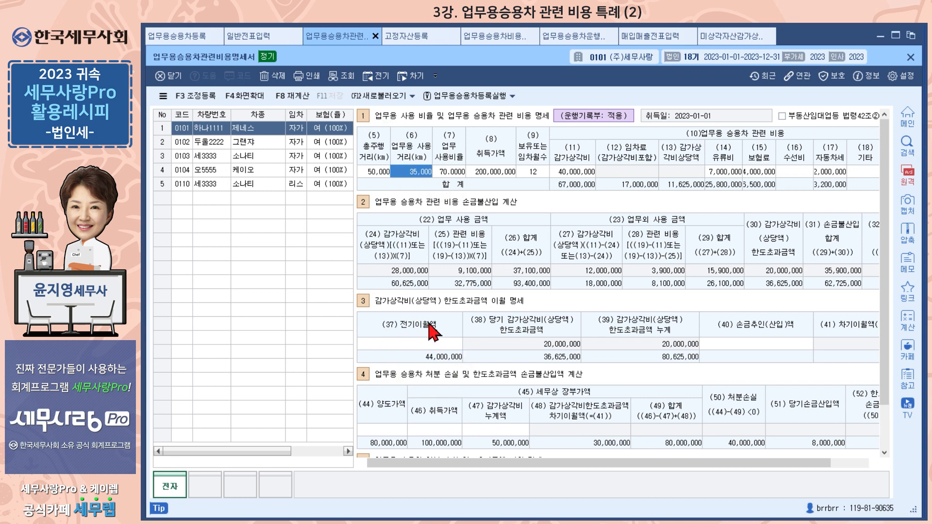
Examine vehicle 0101's depreciation carryover and disposal loss sections, and recheck its total and business distances.
{"action": "scroll", "coordinate": [435, 336], "scroll_direction": "down", "scroll_amount": 3}
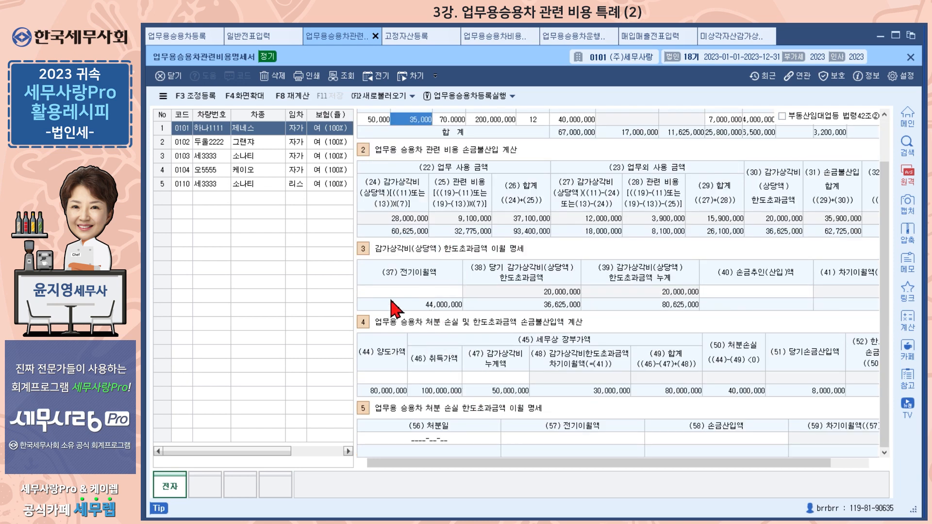
{"action": "scroll", "coordinate": [443, 277], "scroll_direction": "up", "scroll_amount": 3}
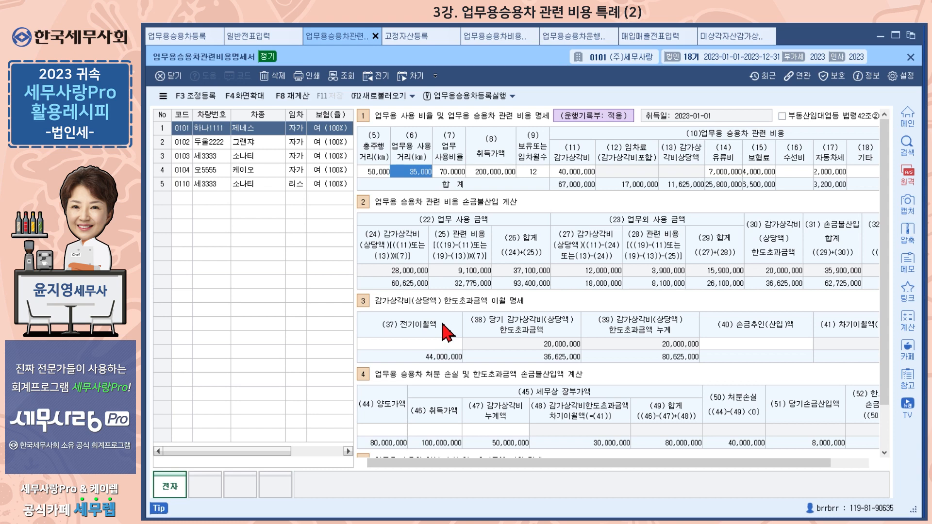
{"action": "scroll", "coordinate": [447, 333], "scroll_direction": "down", "scroll_amount": 2}
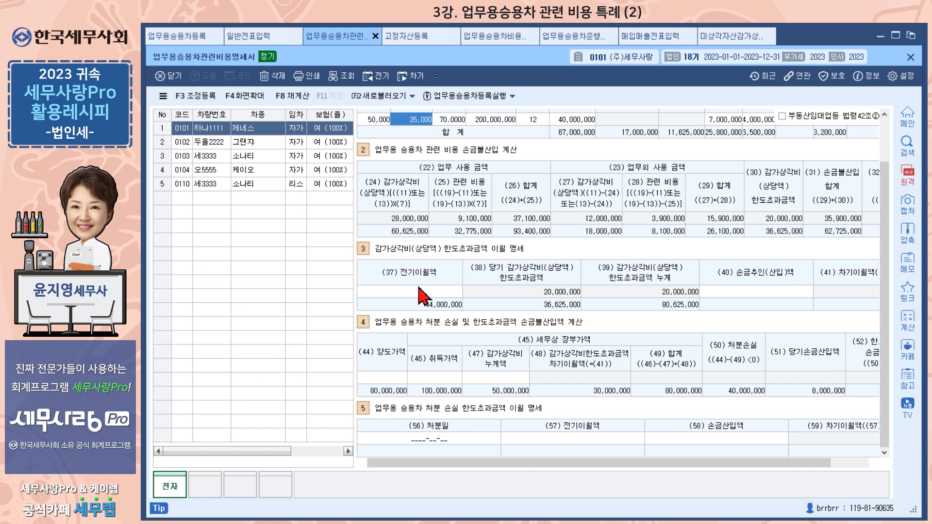
{"action": "scroll", "coordinate": [452, 293], "scroll_direction": "up", "scroll_amount": 2}
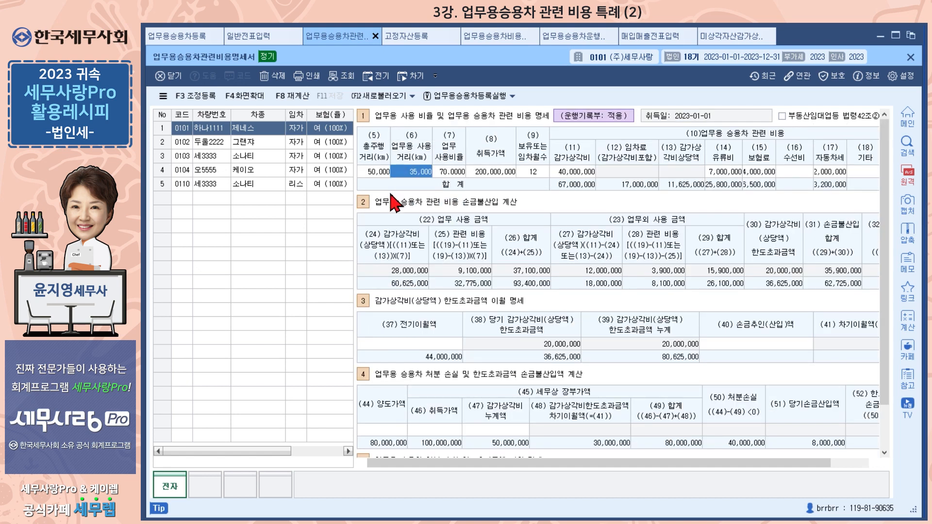
{"action": "left_click", "coordinate": [375, 174]}
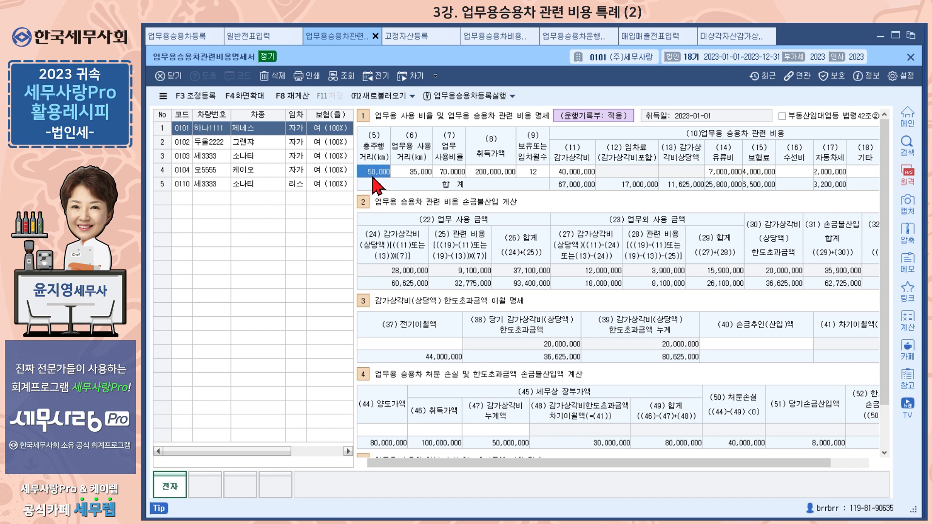
{"action": "left_click", "coordinate": [409, 176]}
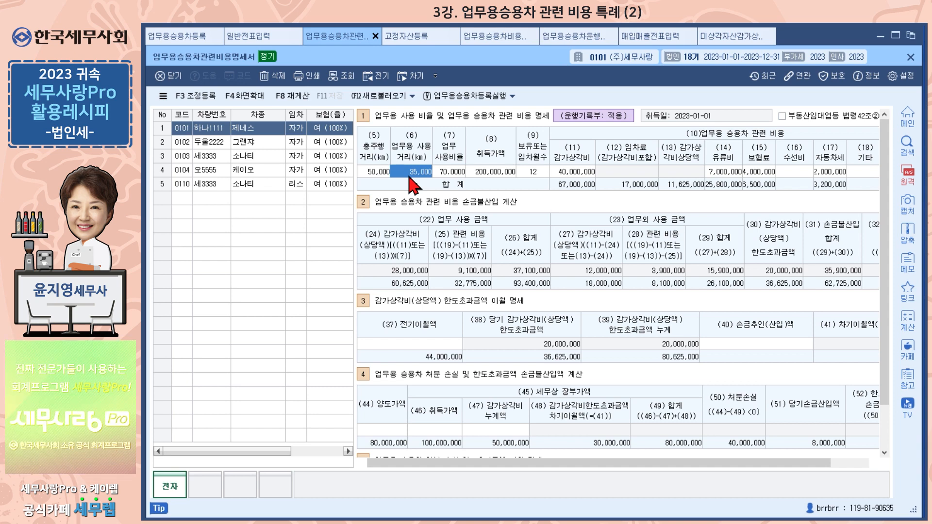
Select leased vehicle 0110 세3333 and examine its 임차료, 감가상각비상당액, 양도가액 and deduction limit sections.
{"action": "left_click", "coordinate": [259, 184]}
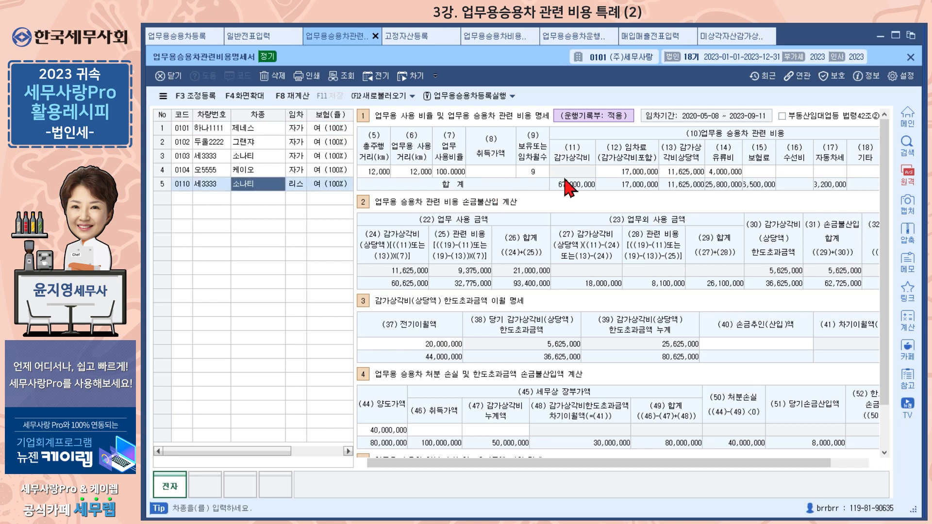
{"action": "left_click", "coordinate": [626, 173]}
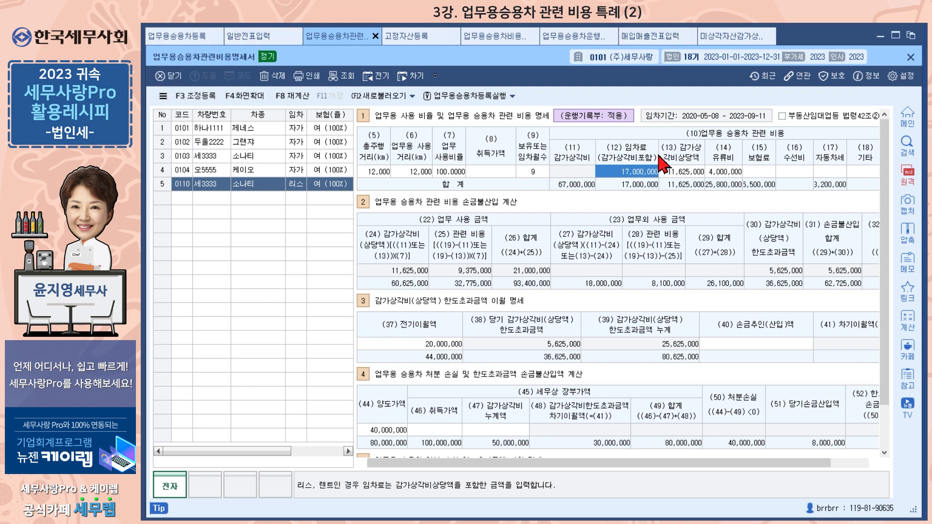
{"action": "left_click", "coordinate": [692, 174]}
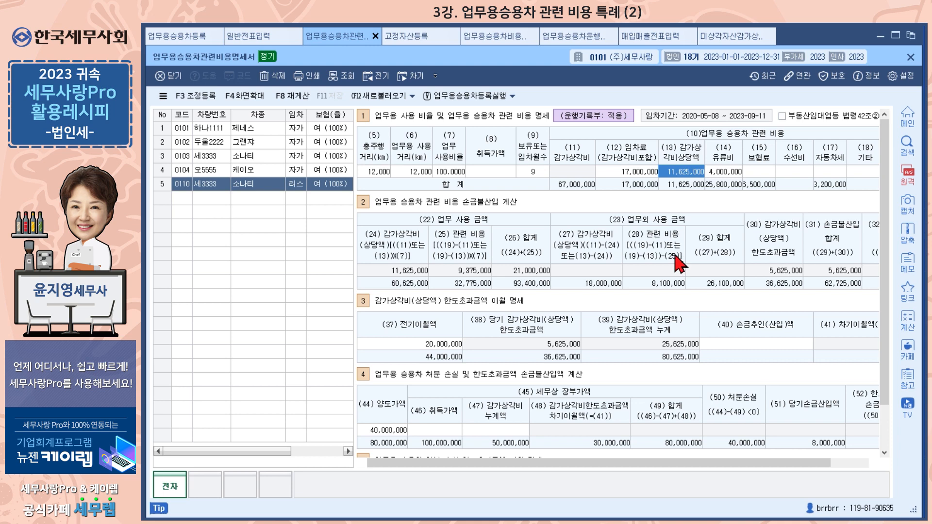
{"action": "scroll", "coordinate": [678, 265], "scroll_direction": "down", "scroll_amount": 1}
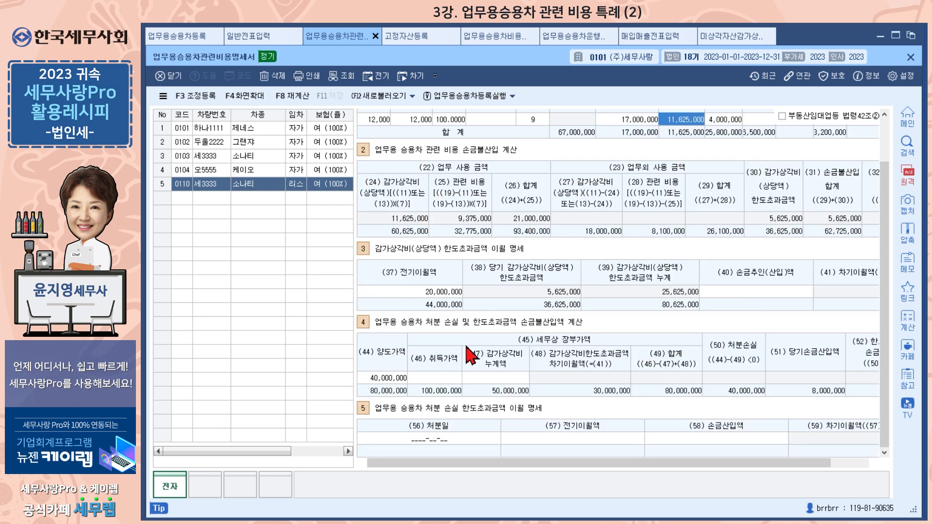
{"action": "left_click", "coordinate": [378, 380]}
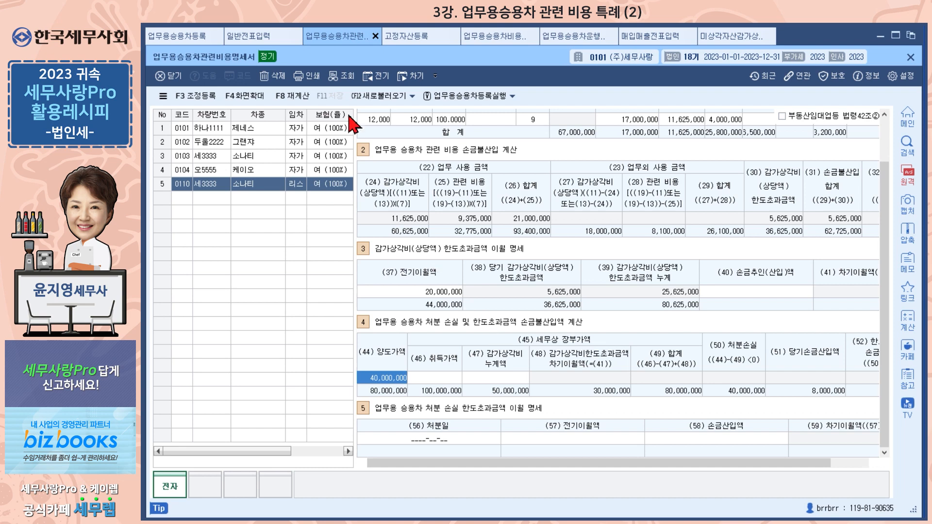
{"action": "scroll", "coordinate": [475, 265], "scroll_direction": "up", "scroll_amount": 1}
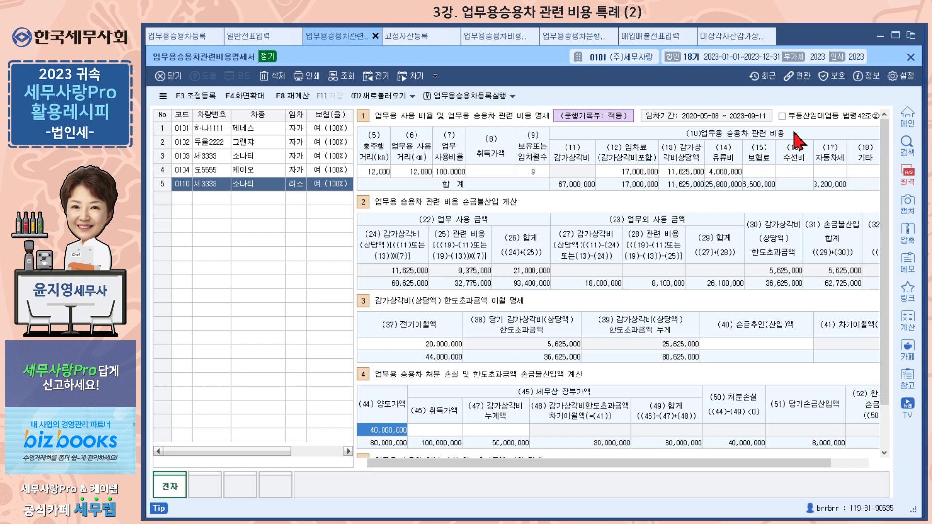
{"action": "scroll", "coordinate": [706, 235], "scroll_direction": "down", "scroll_amount": 1}
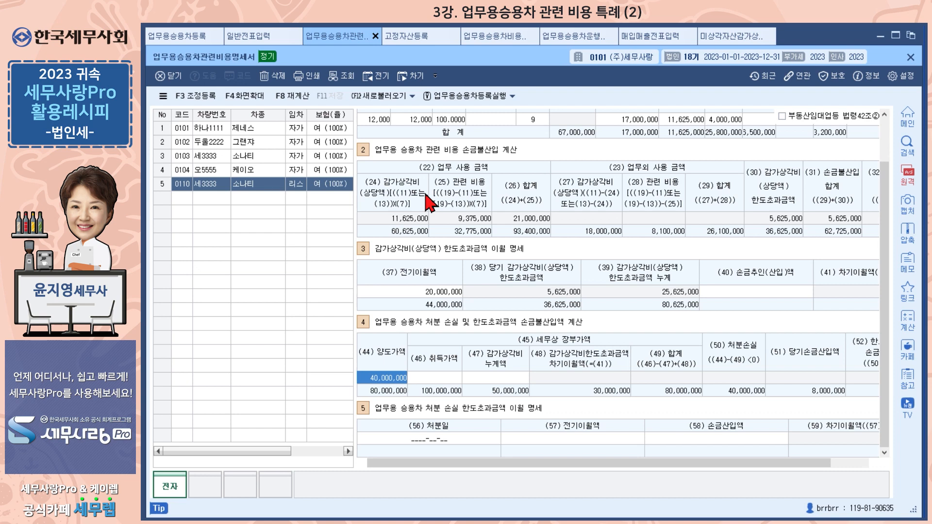
Review the tax adjustments and 소득처분 in 조정 등록, and check vehicle 0110's 전기이월액.
{"action": "left_click", "coordinate": [206, 100]}
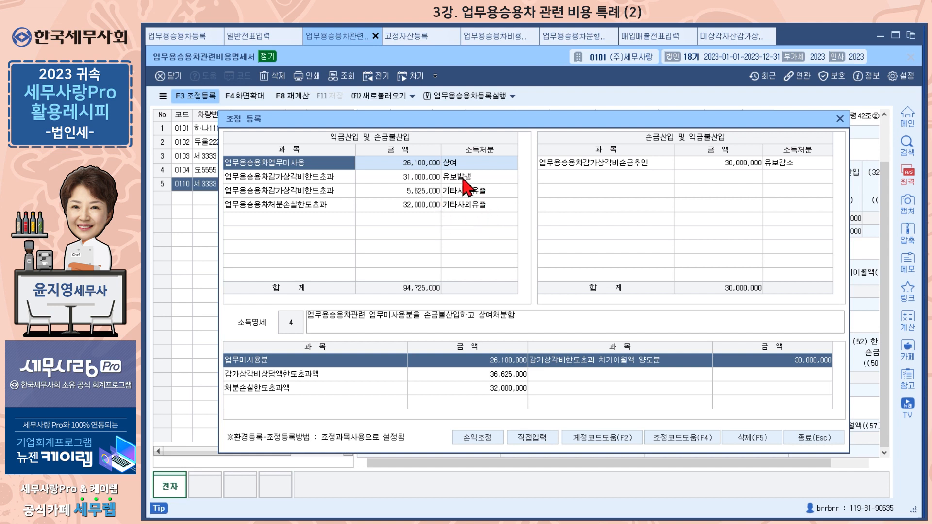
{"action": "left_click", "coordinate": [808, 442]}
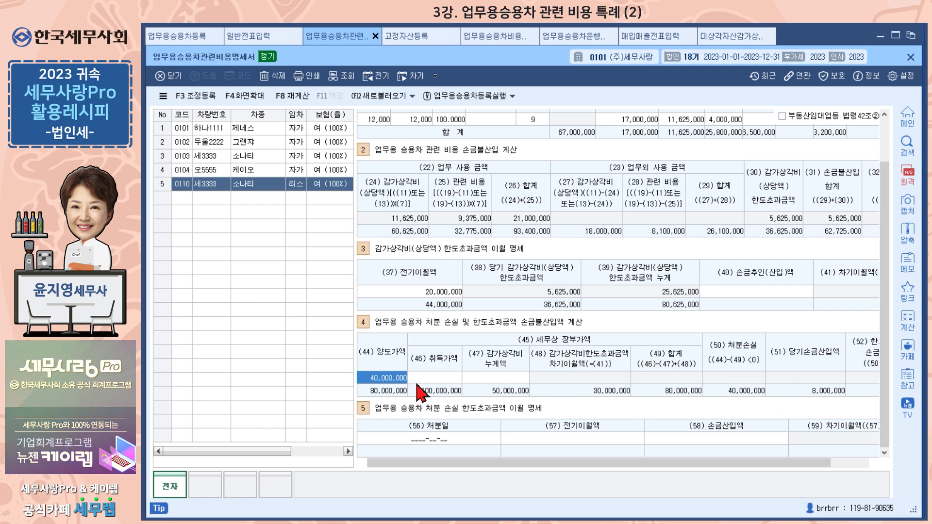
{"action": "left_click", "coordinate": [421, 291]}
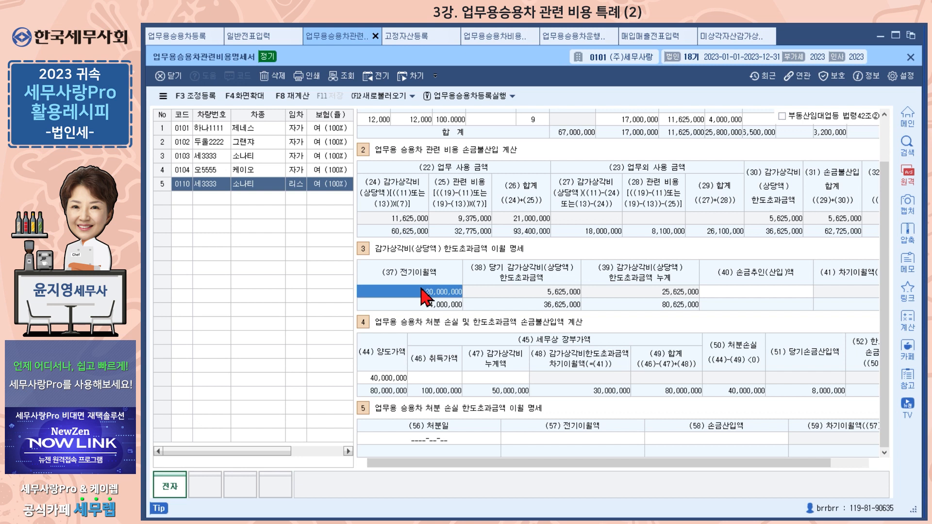
Open the print preview of the 업무용승용차관련비용명세서 and examine its usage ratio and 손금불산입 calculation sections.
{"action": "left_click", "coordinate": [310, 77]}
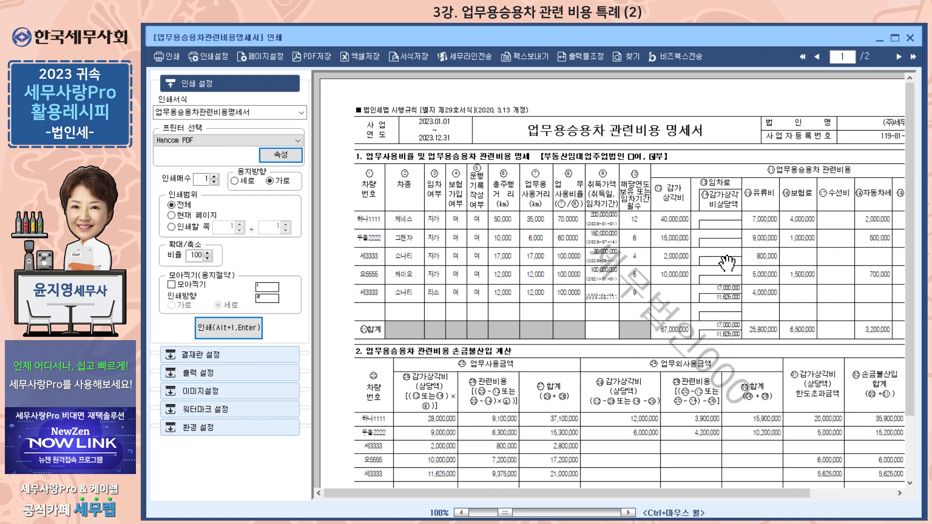
{"action": "scroll", "coordinate": [727, 263], "scroll_direction": "down", "scroll_amount": 2}
{"action": "scroll", "coordinate": [727, 264], "scroll_direction": "down", "scroll_amount": 3}
{"action": "scroll", "coordinate": [727, 263], "scroll_direction": "up", "scroll_amount": 3}
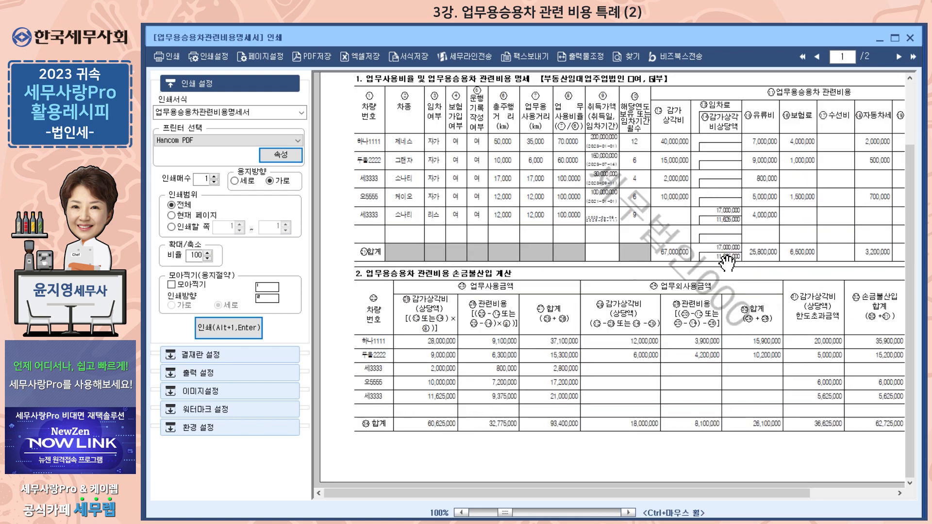